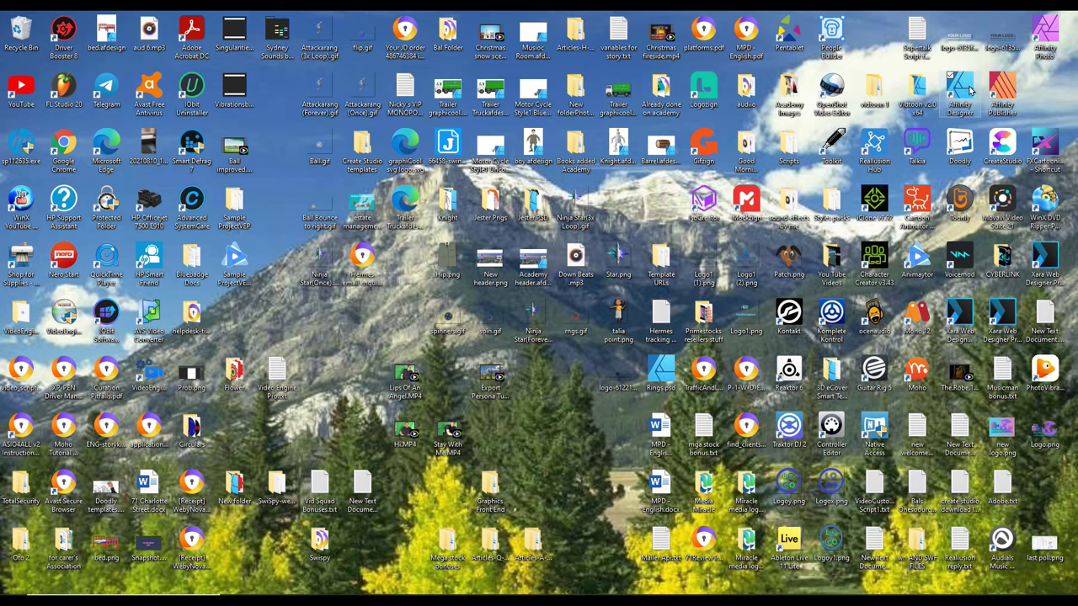
Launch Affinity Designer and create a blank landscape A4 (297 × 210 mm) document.
{"action": "double_click", "coordinate": [964, 88]}
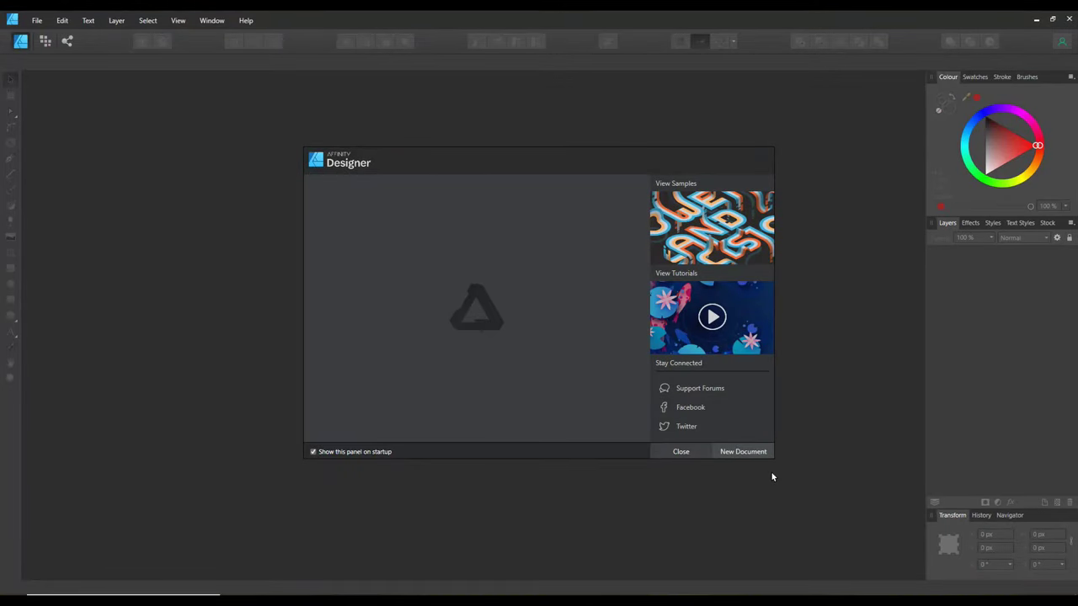
{"action": "left_click", "coordinate": [741, 452]}
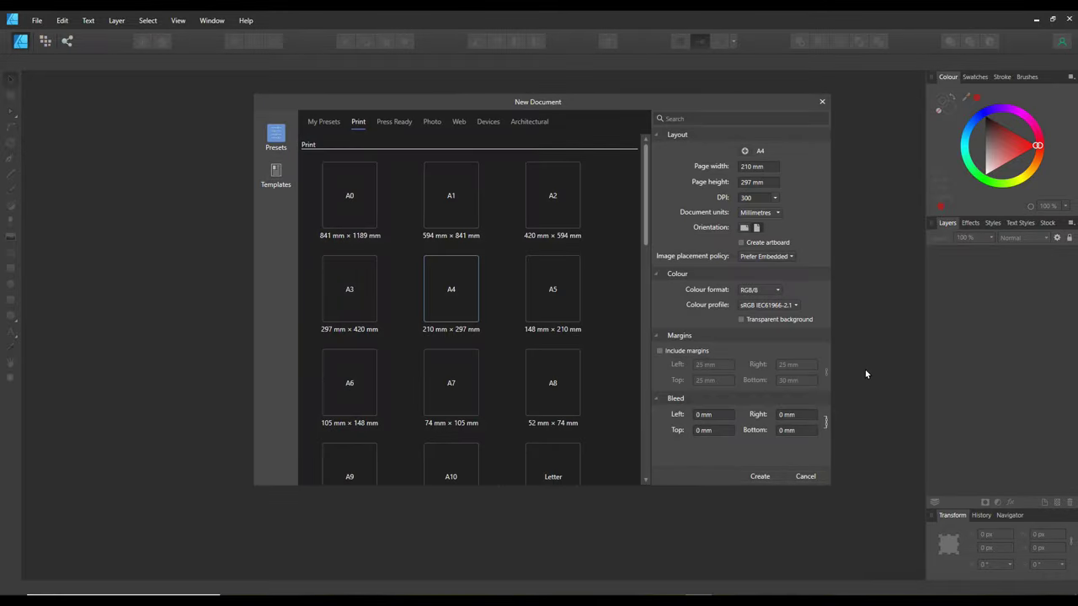
{"action": "left_click", "coordinate": [745, 228]}
{"action": "left_click", "coordinate": [761, 478]}
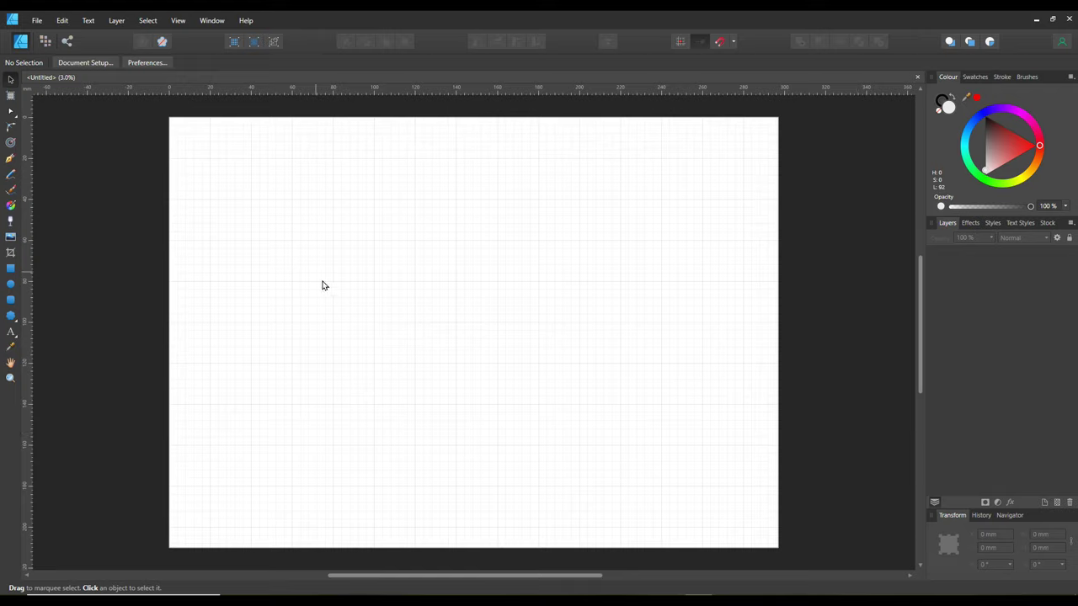
{"action": "left_click", "coordinate": [37, 21]}
Switch the document to the Pixel persona from File > Personas.
{"action": "mouse_move", "coordinate": [40, 34]}
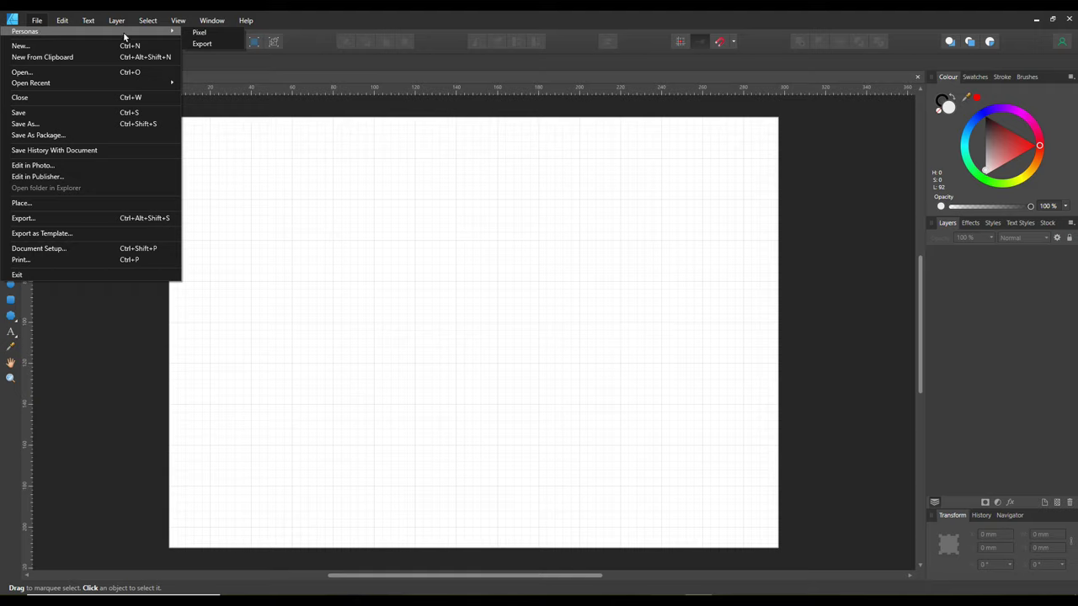
{"action": "left_click", "coordinate": [199, 32]}
{"action": "left_click", "coordinate": [31, 21]}
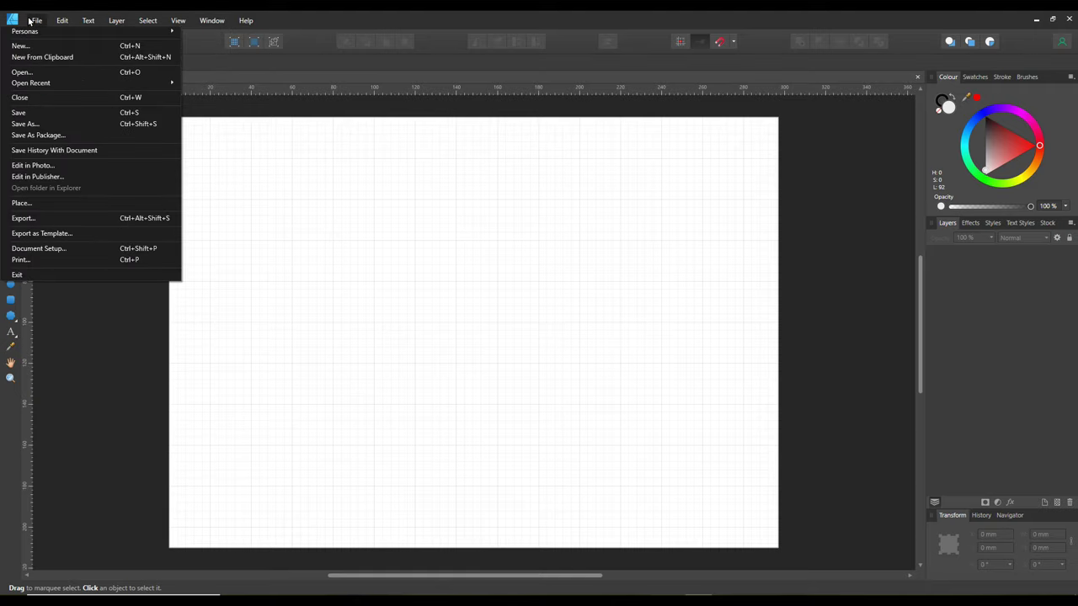
{"action": "mouse_move", "coordinate": [69, 35]}
{"action": "left_click", "coordinate": [200, 28]}
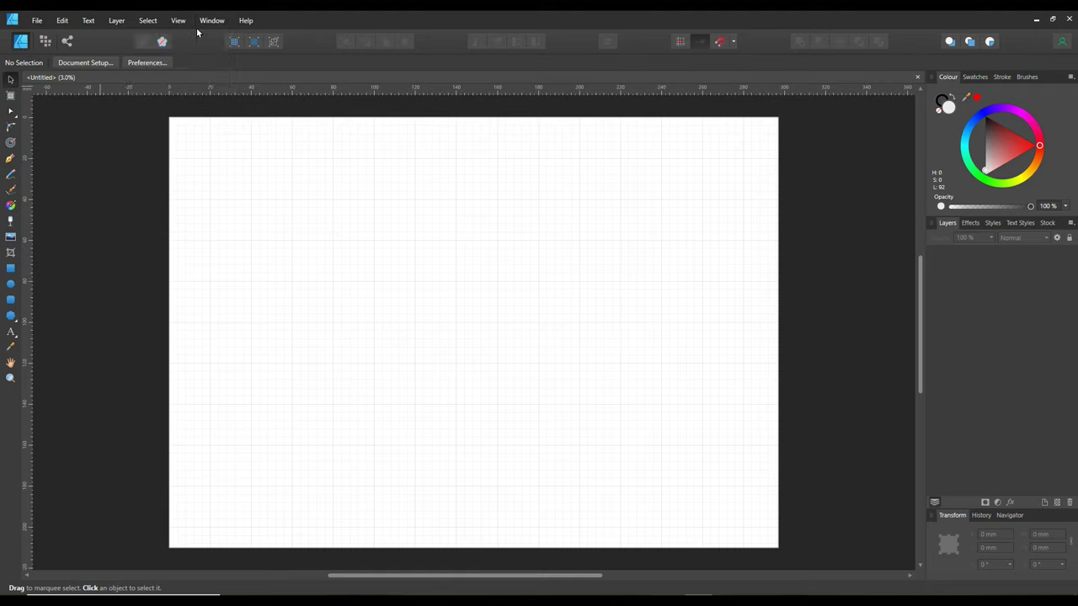
{"action": "left_click", "coordinate": [33, 21]}
{"action": "left_click", "coordinate": [37, 21]}
{"action": "left_click", "coordinate": [37, 21]}
{"action": "mouse_move", "coordinate": [84, 33]}
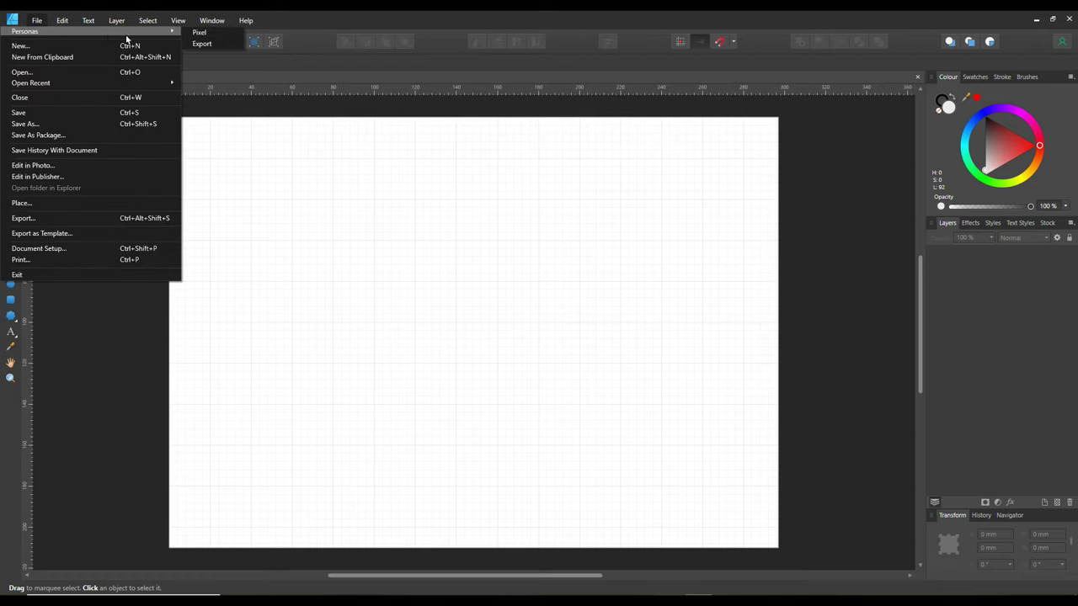
{"action": "left_click", "coordinate": [196, 32]}
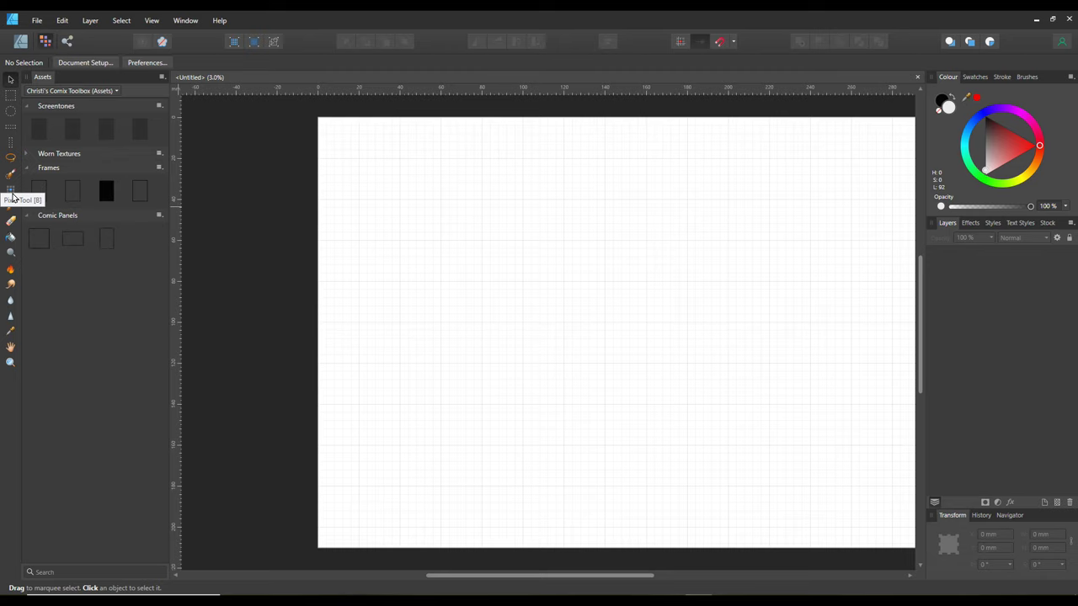
Choose the 50 px Pixel Tool with rope-mode stabiliser and begin painting on a new pixel layer.
{"action": "left_click", "coordinate": [11, 190]}
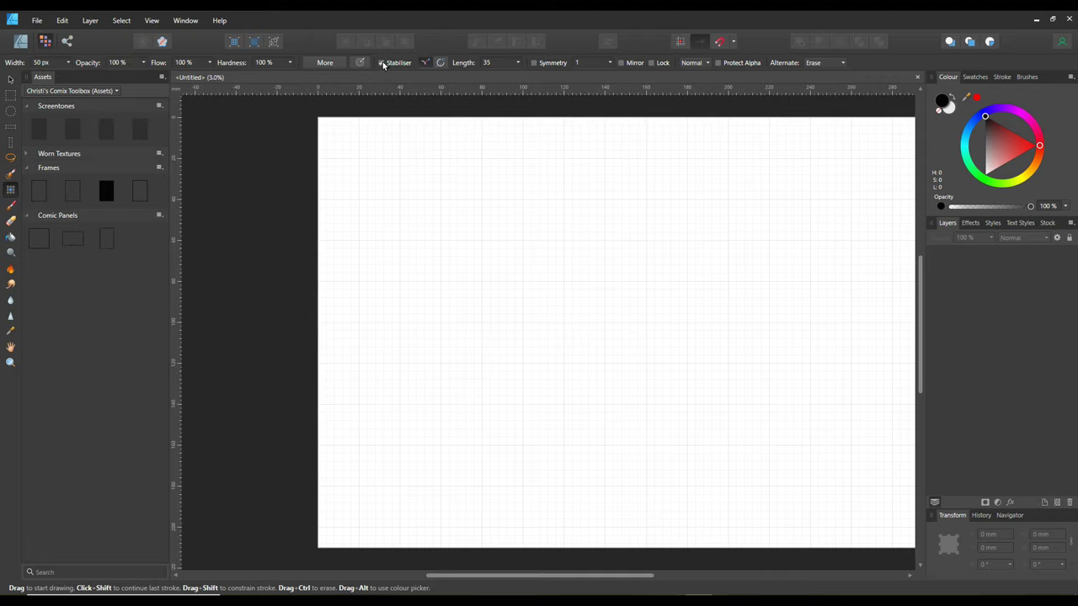
{"action": "left_click", "coordinate": [382, 64]}
{"action": "left_click", "coordinate": [364, 195]}
Paint the tabletop line, left and right splayed legs, a crossbar, and the cup's first side.
{"action": "left_click_drag", "start_coordinate": [379, 195], "coordinate": [641, 200]}
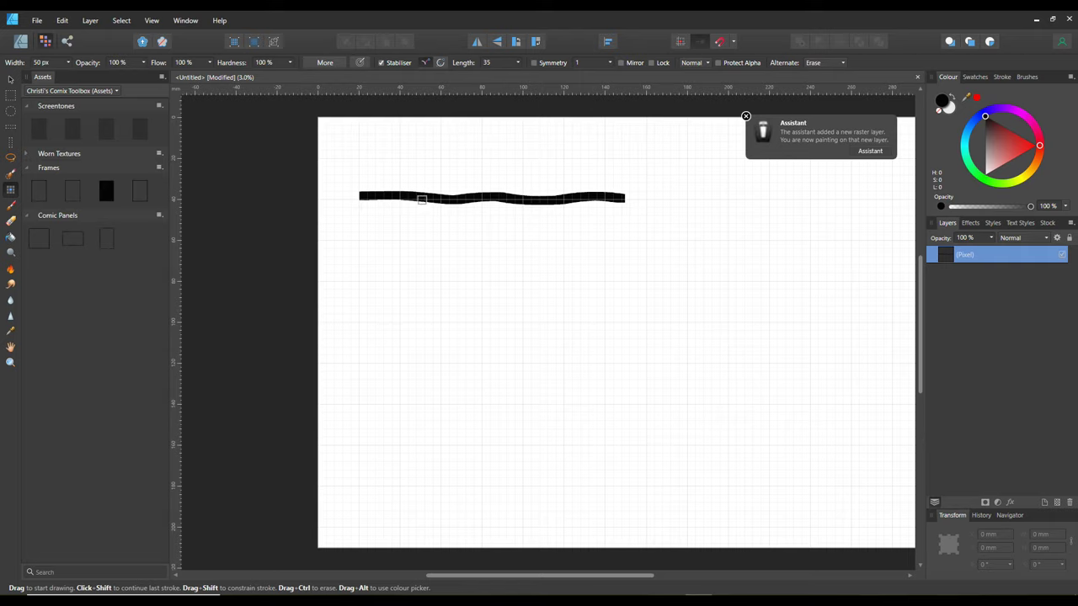
{"action": "left_click_drag", "start_coordinate": [415, 216], "coordinate": [366, 383]}
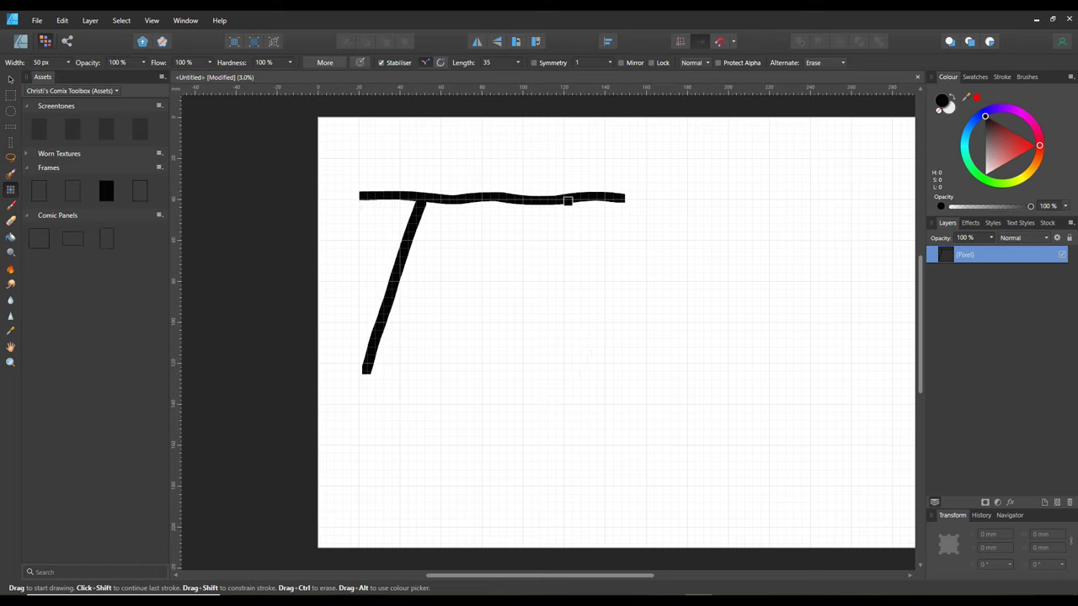
{"action": "left_click_drag", "start_coordinate": [567, 201], "coordinate": [632, 390]}
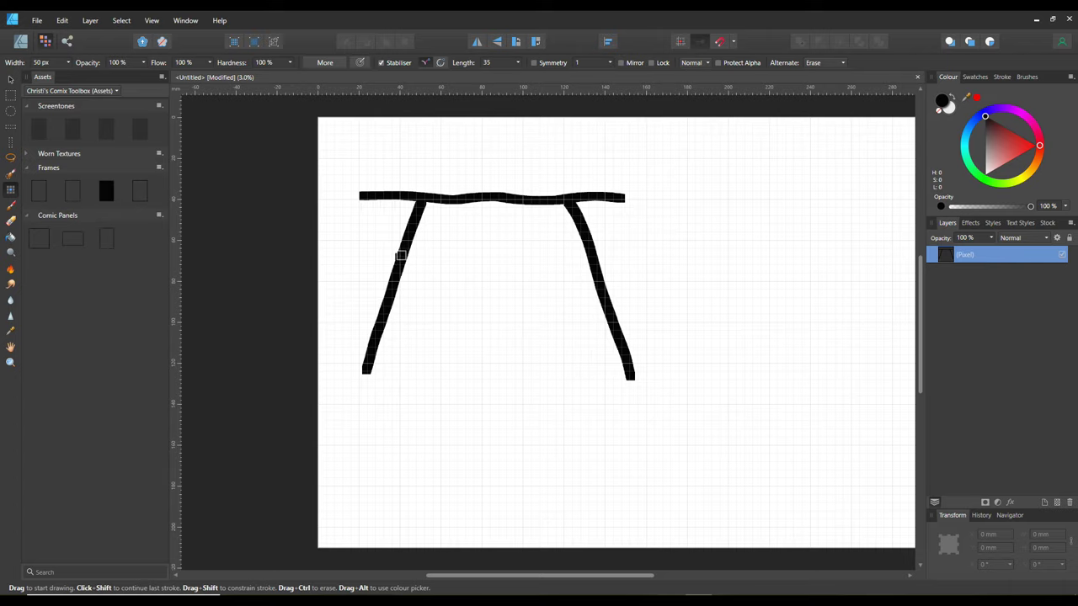
{"action": "left_click_drag", "start_coordinate": [410, 240], "coordinate": [603, 238]}
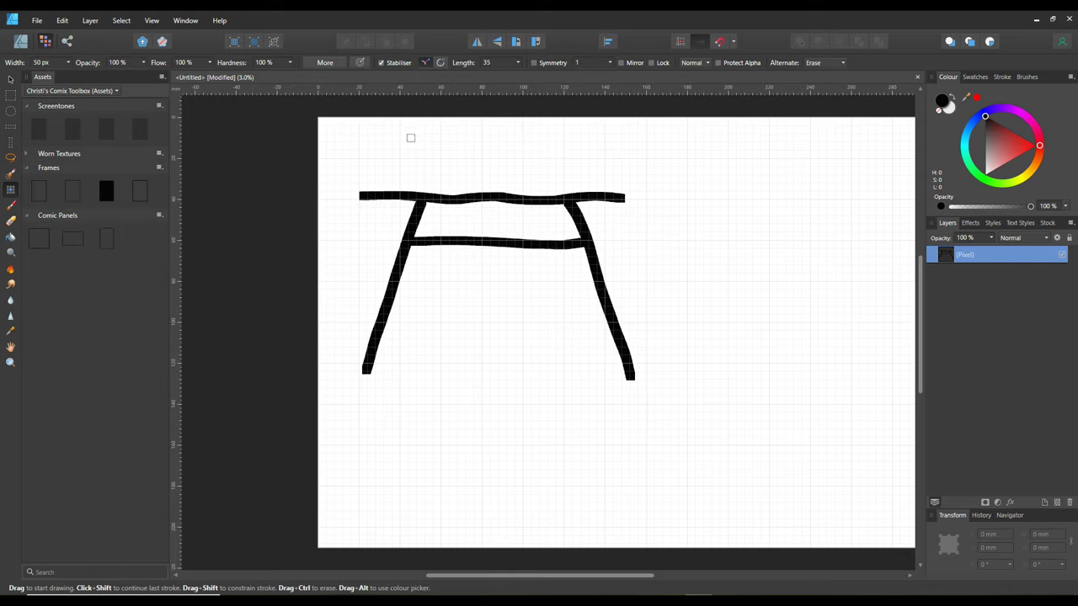
{"action": "mouse_move", "coordinate": [410, 148]}
{"action": "left_mouse_down"}
{"action": "mouse_move", "coordinate": [416, 202]}
{"action": "mouse_move", "coordinate": [443, 203]}
{"action": "mouse_move", "coordinate": [469, 181]}
{"action": "mouse_move", "coordinate": [478, 126]}
{"action": "left_mouse_up"}
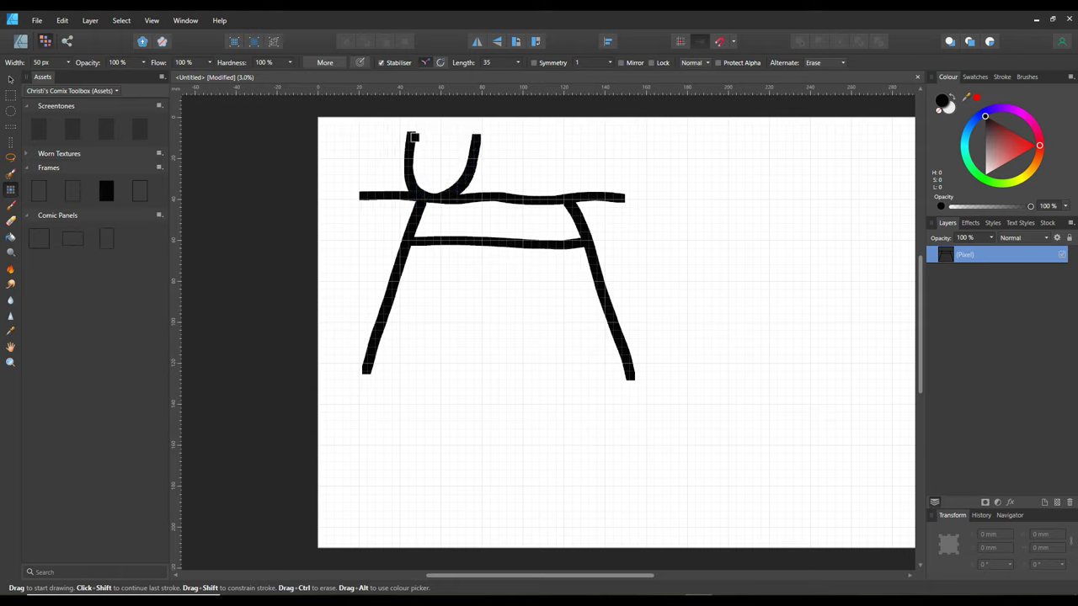
Add the cup's rim and left handle, a plate on the right, and a rounded fruit on it.
{"action": "left_click_drag", "start_coordinate": [414, 136], "coordinate": [496, 138]}
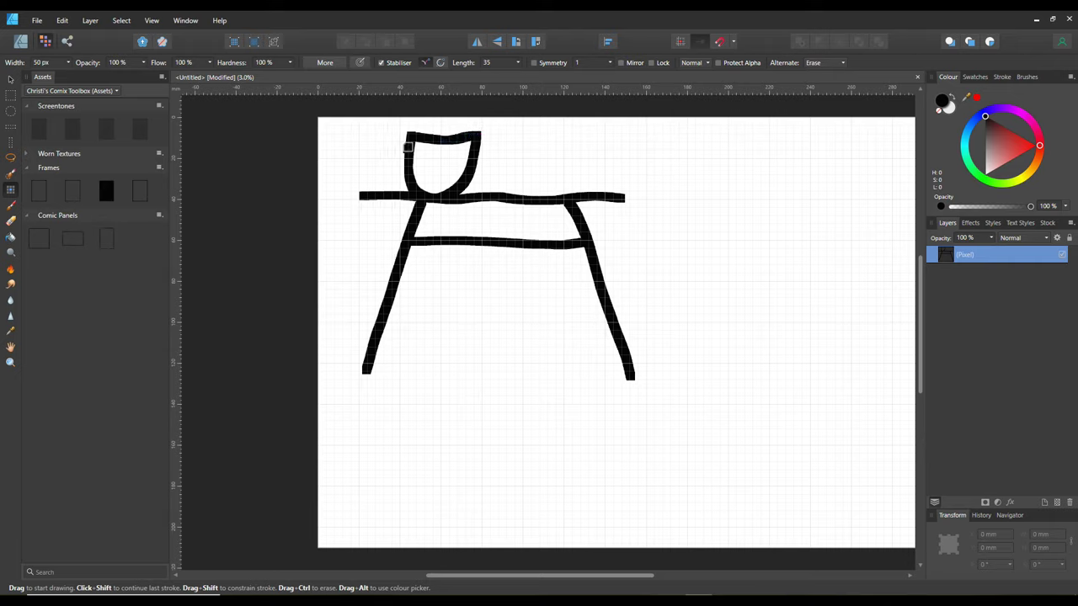
{"action": "mouse_move", "coordinate": [401, 147]}
{"action": "left_mouse_down"}
{"action": "mouse_move", "coordinate": [385, 144]}
{"action": "mouse_move", "coordinate": [374, 164]}
{"action": "mouse_move", "coordinate": [392, 185]}
{"action": "mouse_move", "coordinate": [436, 180]}
{"action": "left_mouse_up"}
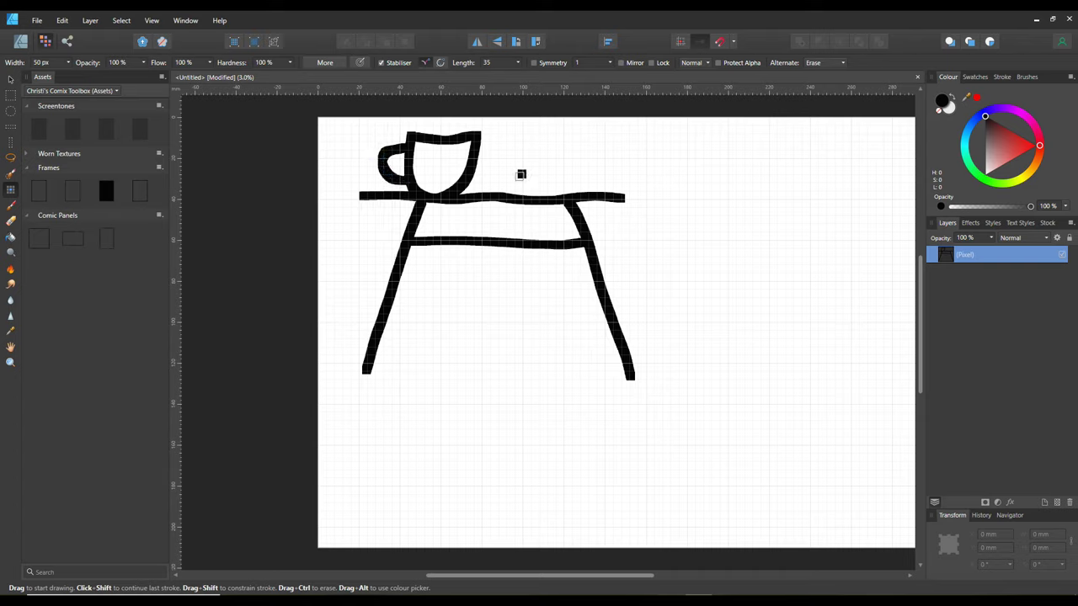
{"action": "mouse_move", "coordinate": [500, 183]}
{"action": "left_mouse_down"}
{"action": "mouse_move", "coordinate": [572, 194]}
{"action": "mouse_move", "coordinate": [622, 174]}
{"action": "mouse_move", "coordinate": [476, 180]}
{"action": "left_mouse_up"}
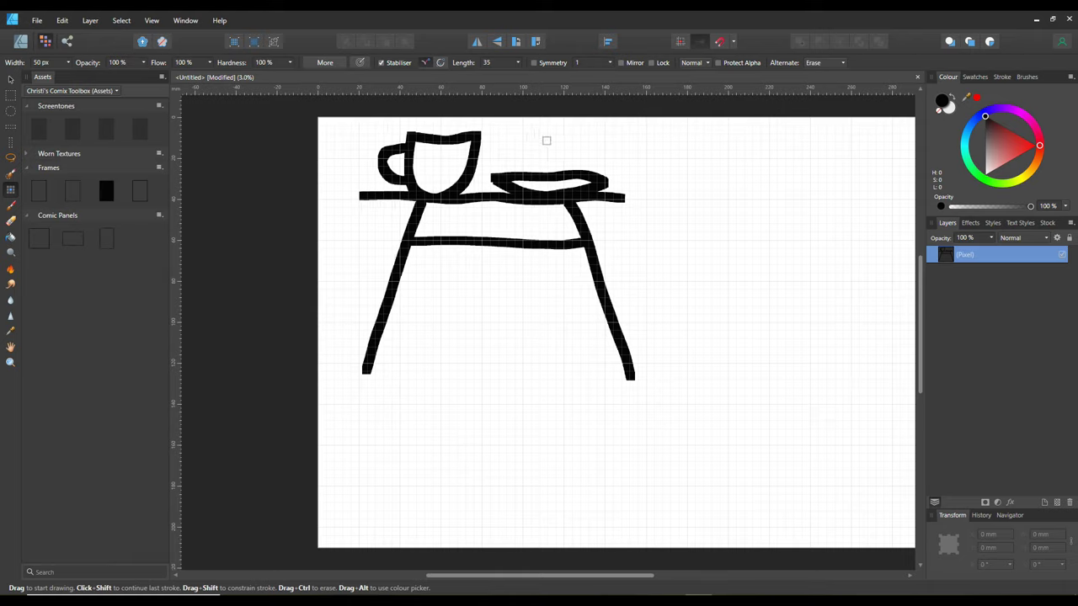
{"action": "mouse_move", "coordinate": [540, 140]}
{"action": "left_mouse_down"}
{"action": "mouse_move", "coordinate": [524, 147]}
{"action": "mouse_move", "coordinate": [526, 169]}
{"action": "mouse_move", "coordinate": [555, 185]}
{"action": "mouse_move", "coordinate": [592, 166]}
{"action": "mouse_move", "coordinate": [588, 128]}
{"action": "mouse_move", "coordinate": [542, 130]}
{"action": "mouse_move", "coordinate": [532, 147]}
{"action": "mouse_move", "coordinate": [556, 163]}
{"action": "left_mouse_up"}
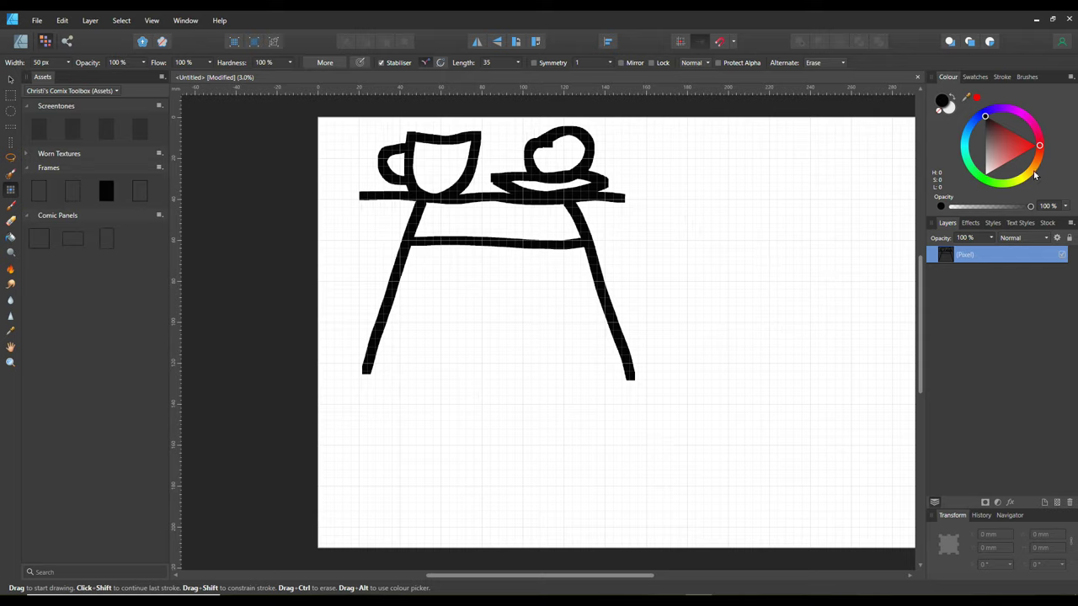
Flood-fill the fruit with a light orange.
{"action": "left_click", "coordinate": [10, 237]}
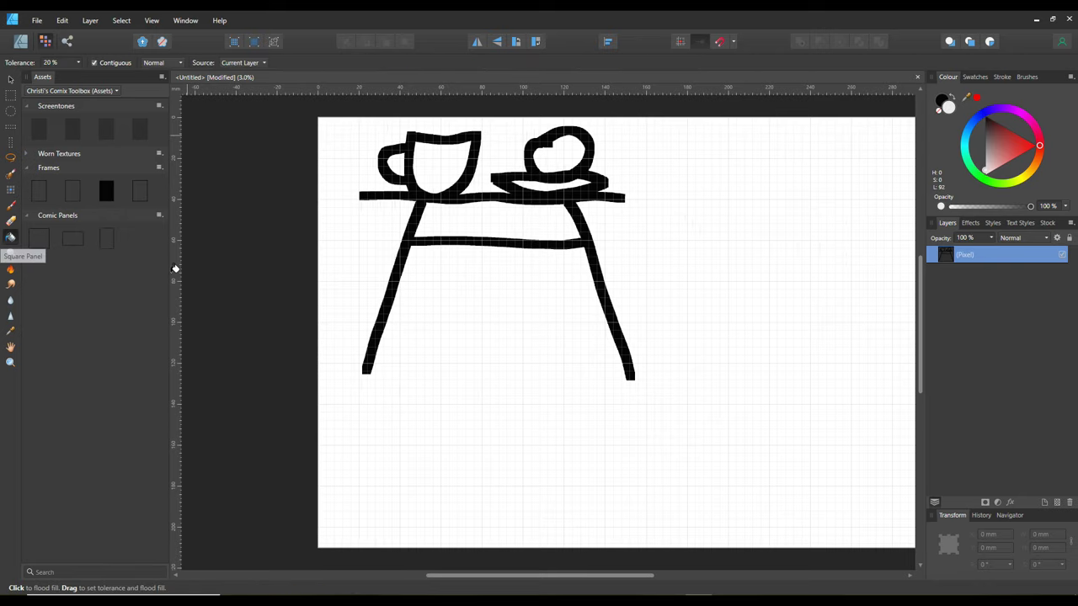
{"action": "left_click", "coordinate": [1035, 174]}
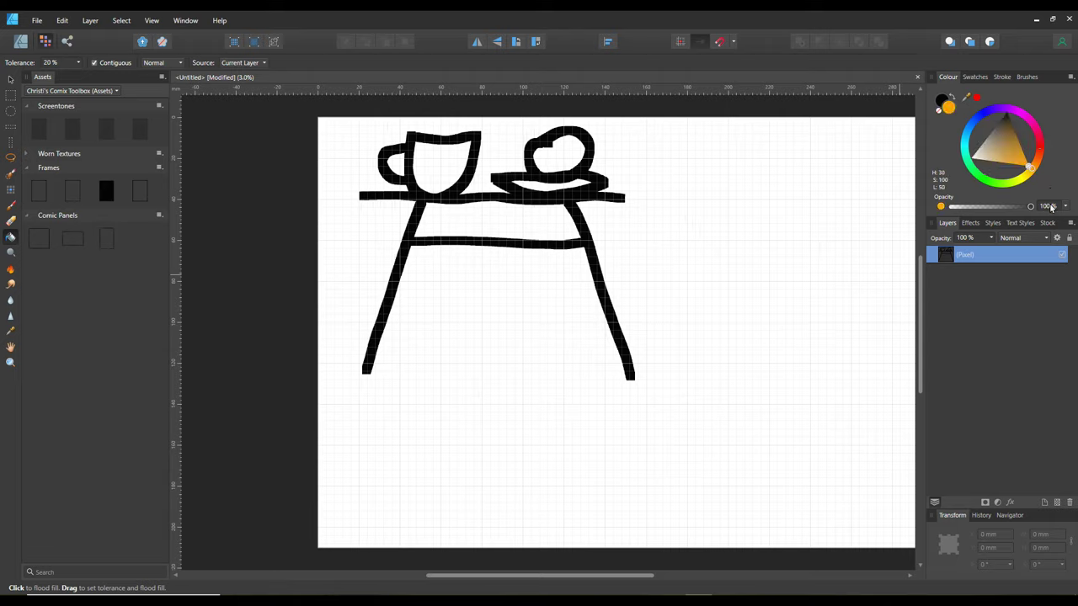
{"action": "left_click", "coordinate": [1015, 158]}
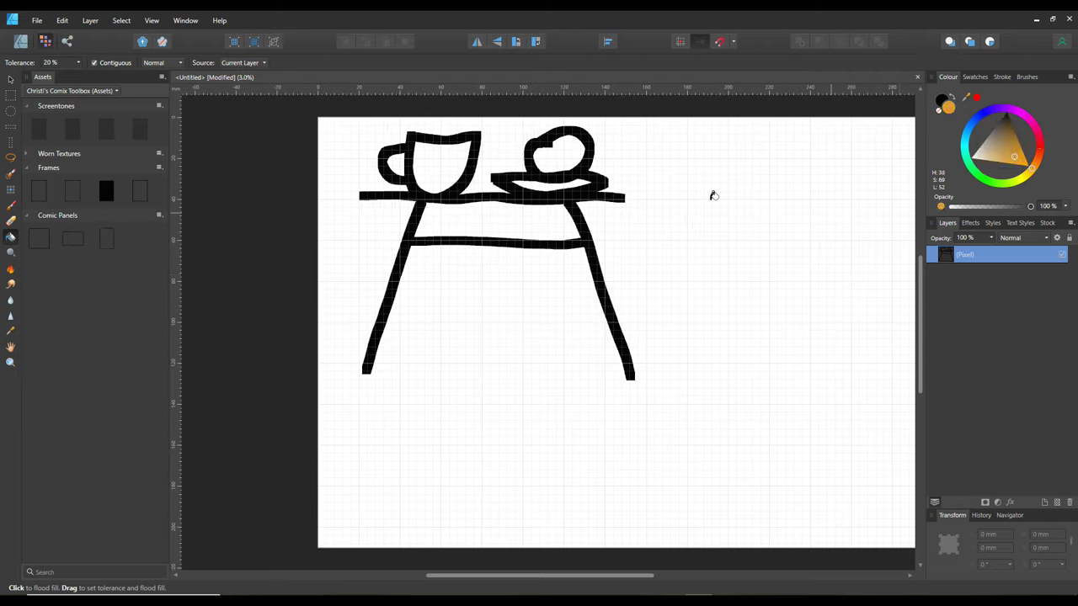
{"action": "left_click", "coordinate": [568, 153]}
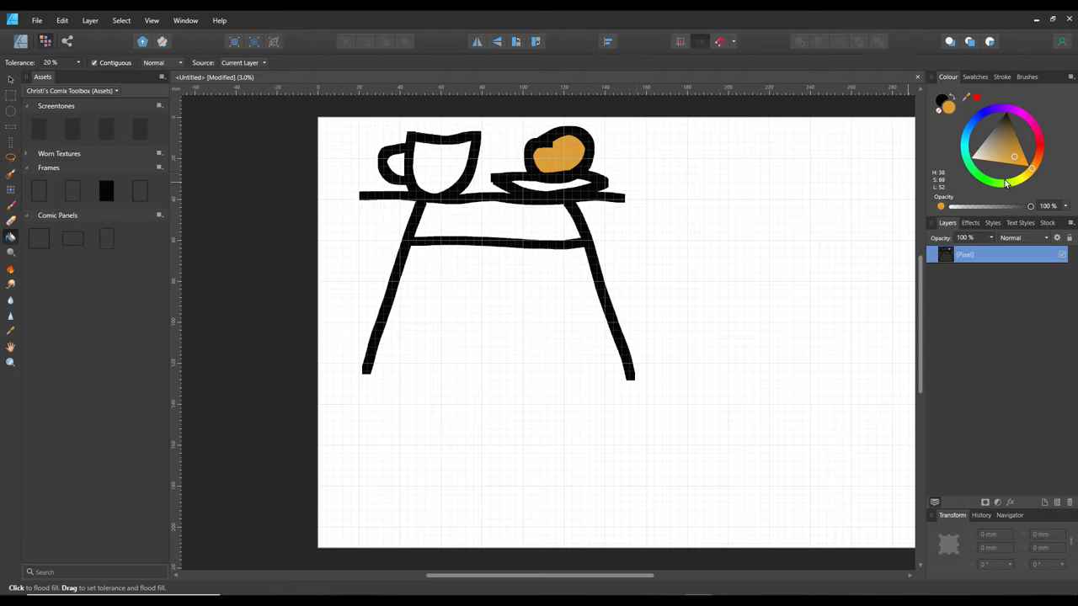
Flood-fill the inside of the cup light blue.
{"action": "left_click", "coordinate": [982, 116]}
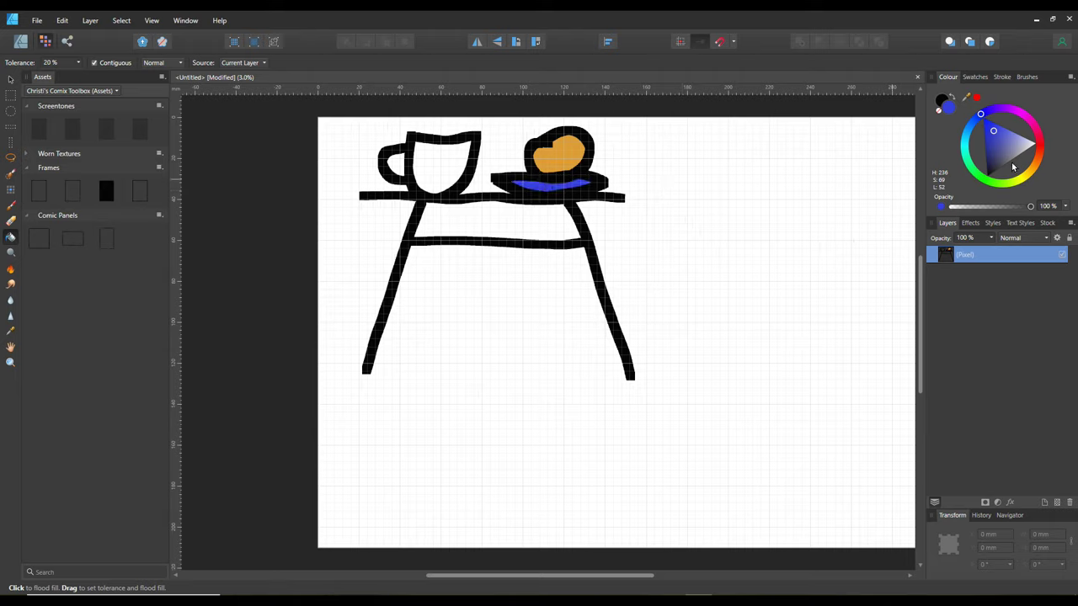
{"action": "left_click", "coordinate": [965, 140]}
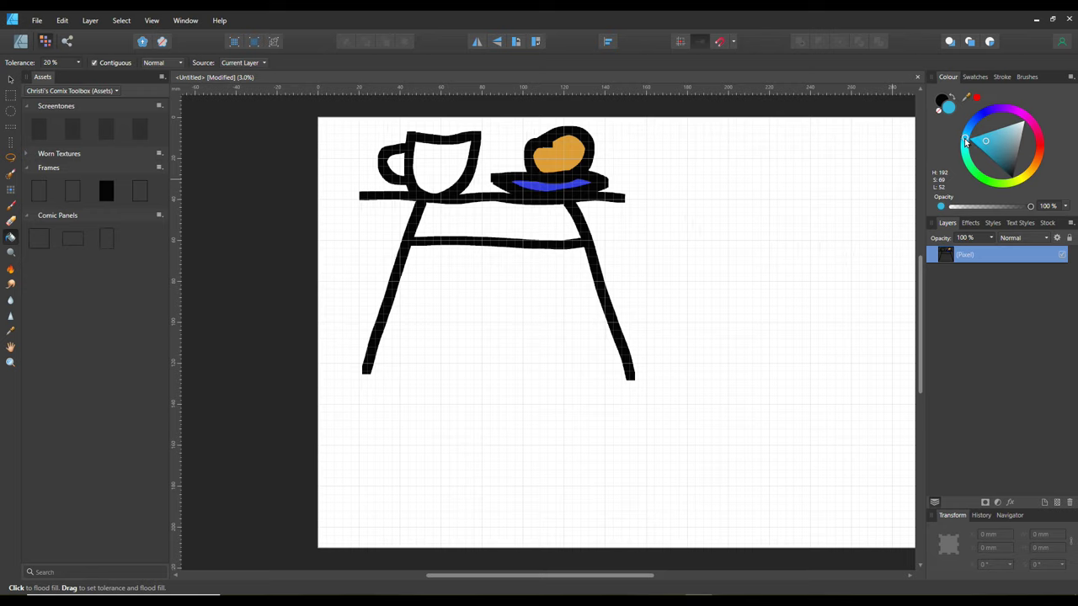
{"action": "left_click", "coordinate": [436, 159]}
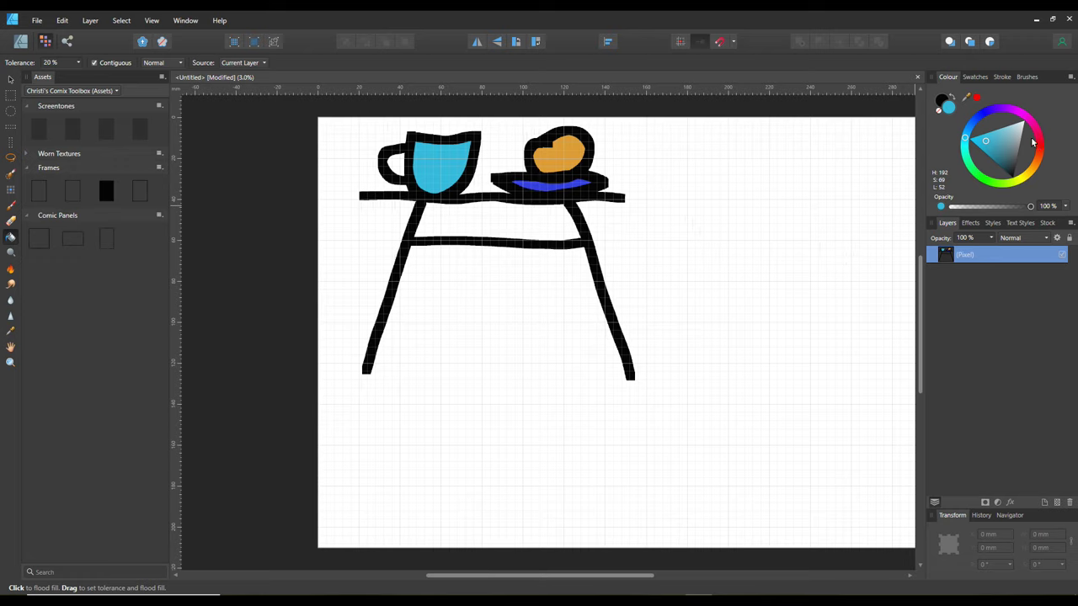
Flood-fill the band under the tabletop brown.
{"action": "left_click", "coordinate": [1038, 167]}
{"action": "left_click", "coordinate": [1010, 132]}
{"action": "left_click", "coordinate": [547, 223]}
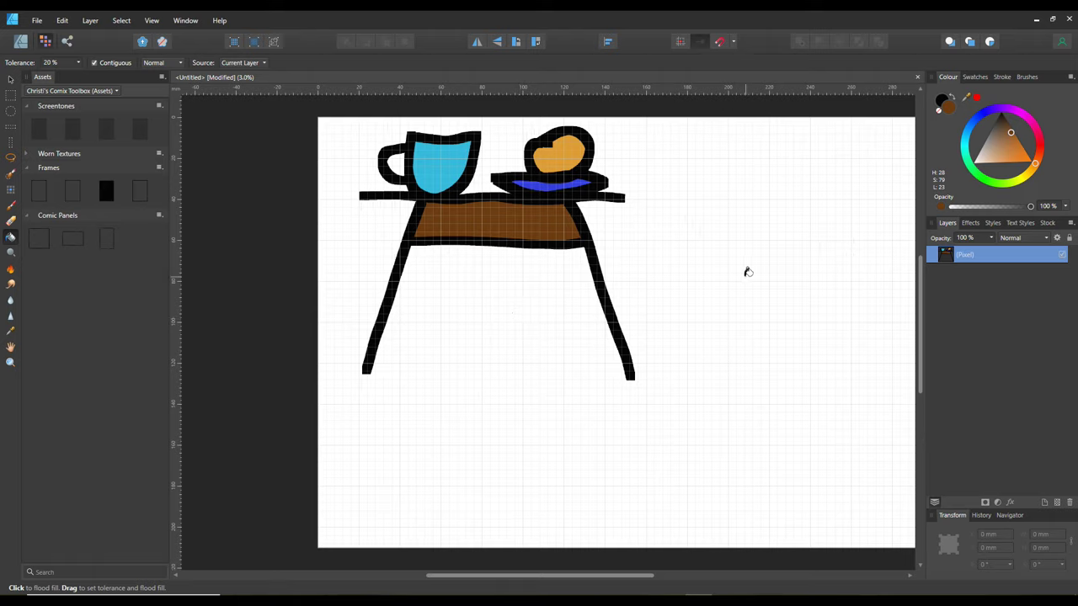
{"action": "left_click", "coordinate": [37, 20]}
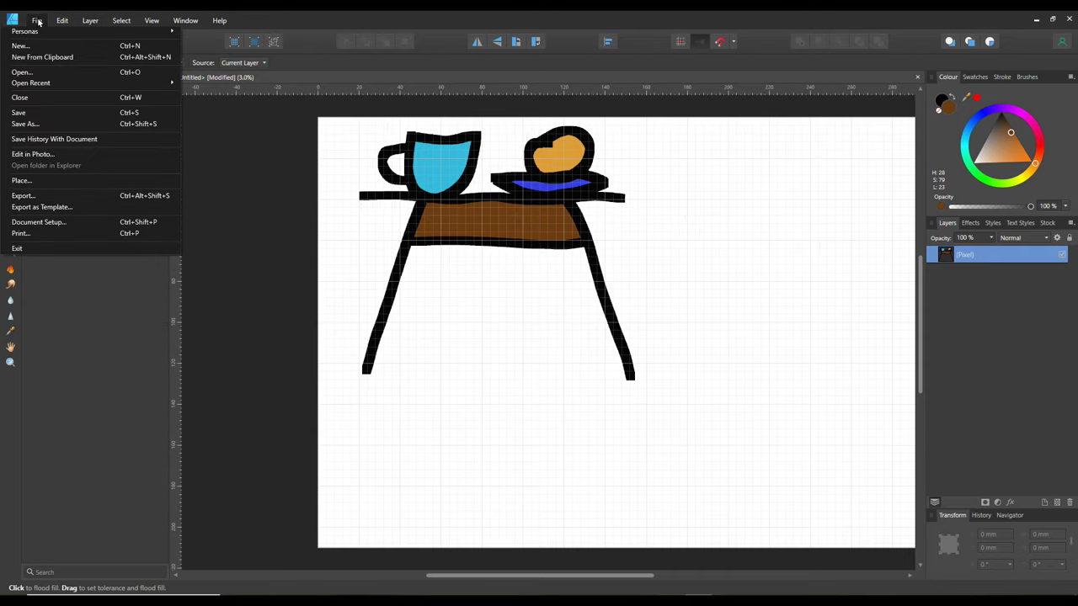
{"action": "left_click", "coordinate": [39, 20]}
{"action": "left_click", "coordinate": [131, 22]}
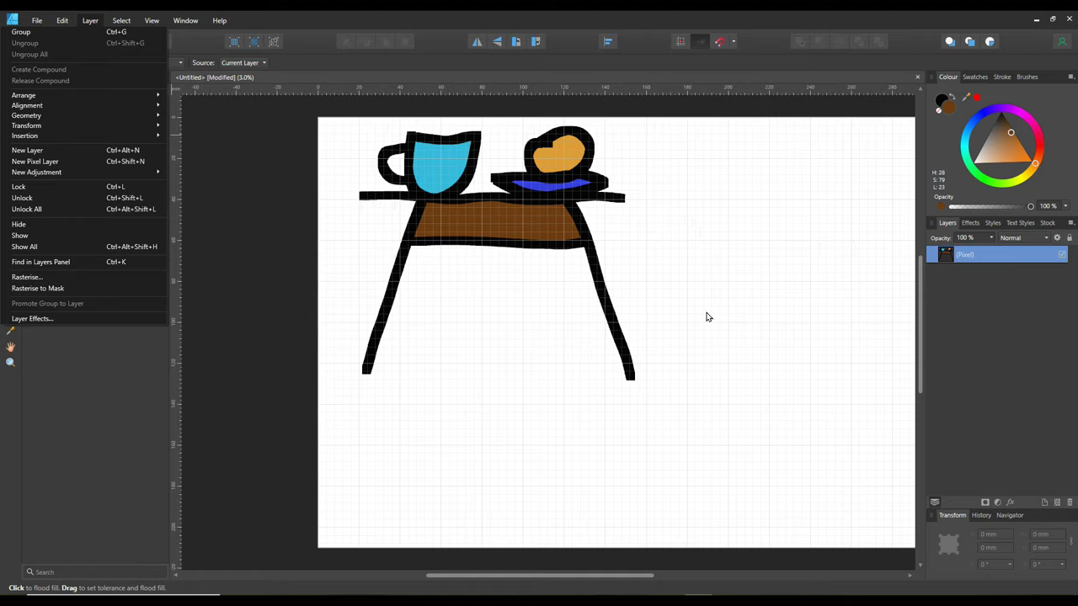
{"action": "left_click", "coordinate": [427, 21]}
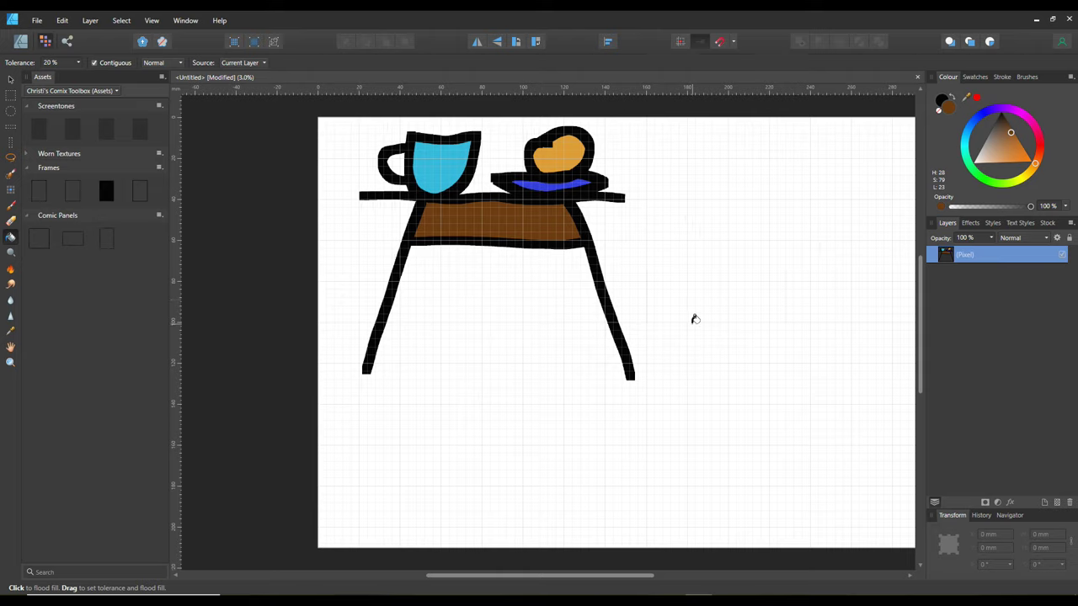